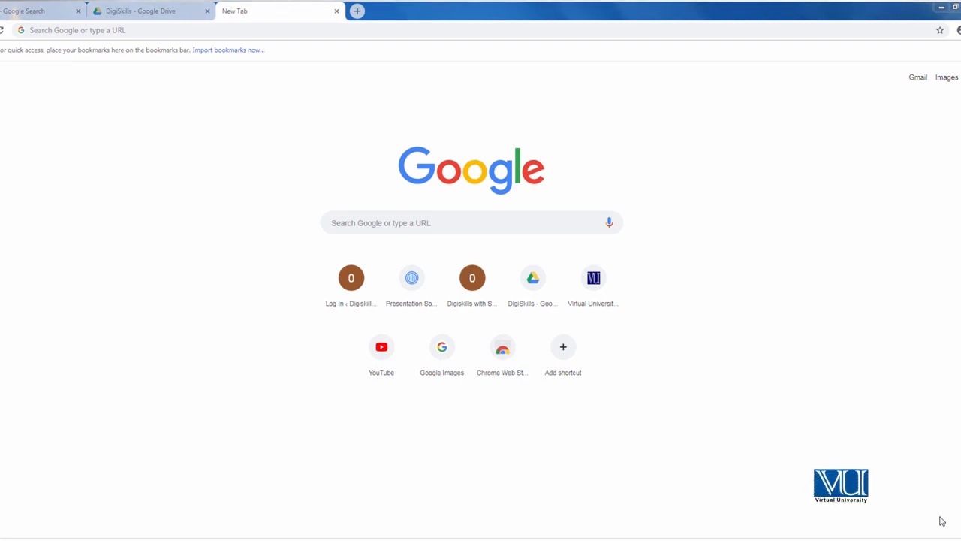
Step: Open the wp-admin page of the DigiSkills site hosted on 000webhostapp.com
left_click(466, 30)
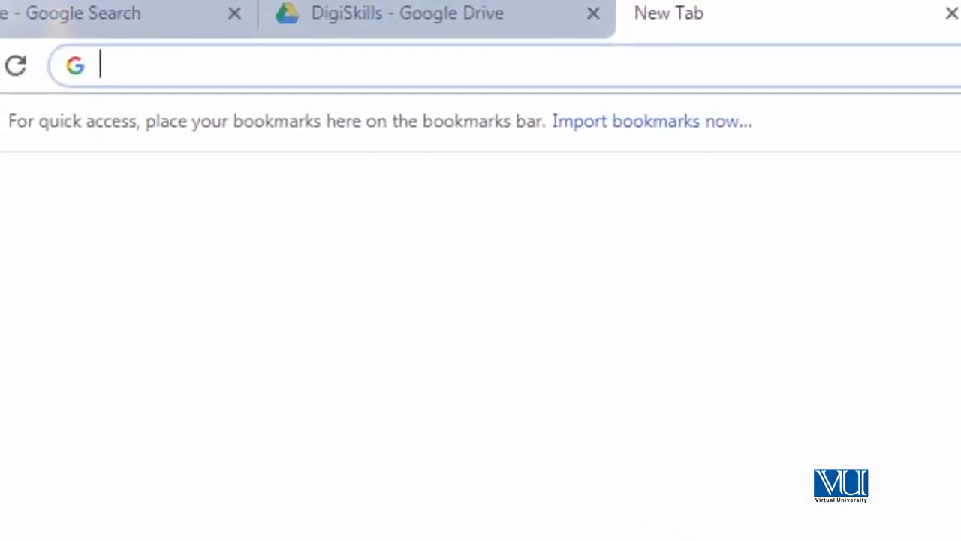
type("digi")
key("Right")
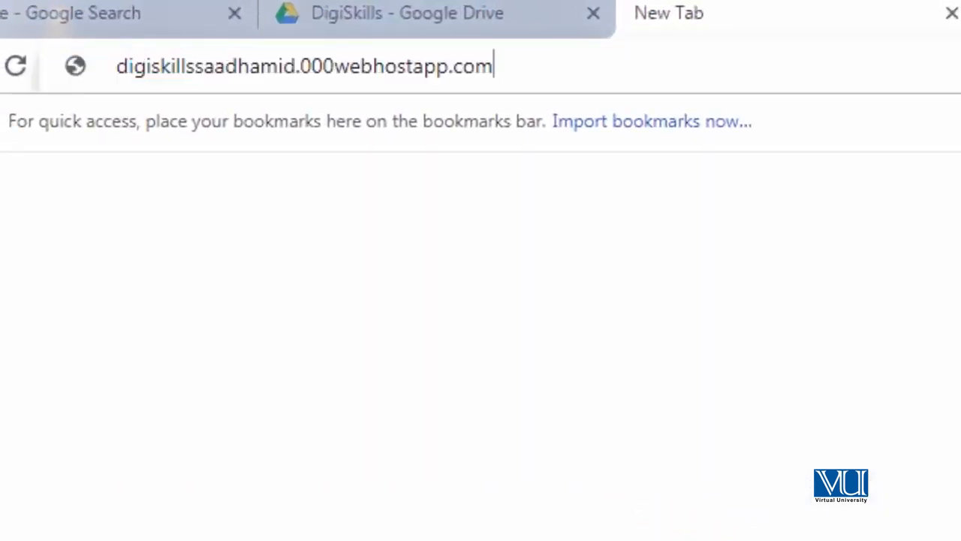
type("/w")
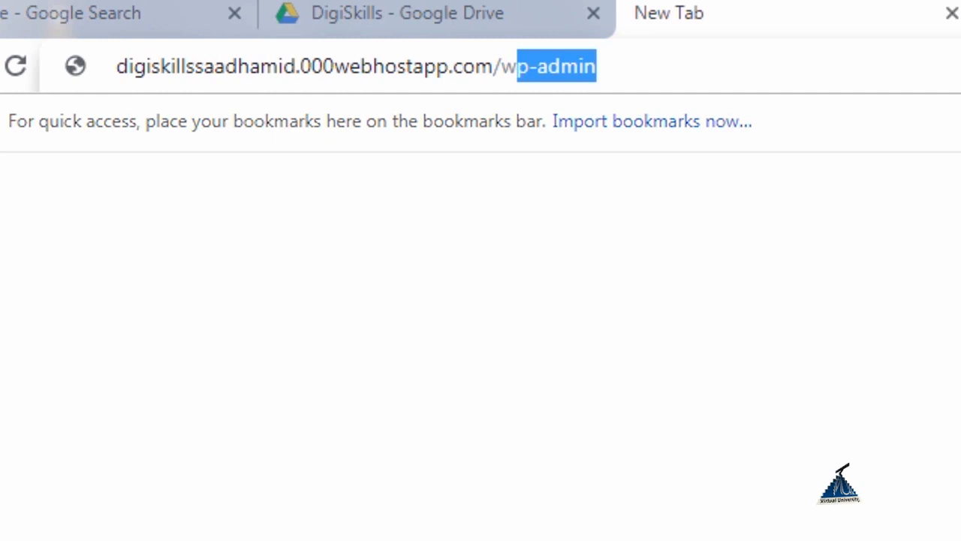
key("Return")
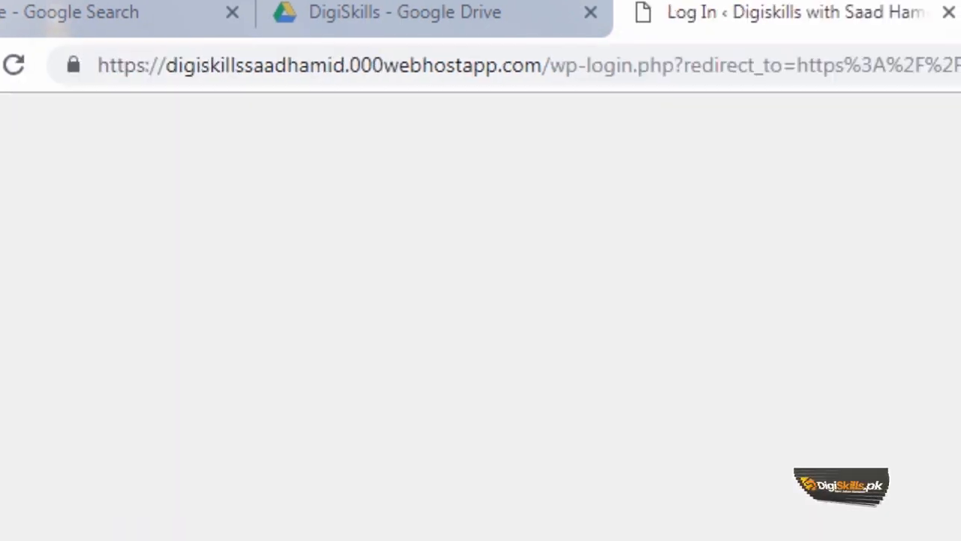
Step: Log in to the WordPress dashboard as admin by entering the account password and choosing Remember Me
left_click(547, 384)
left_click(457, 375)
type("••••")
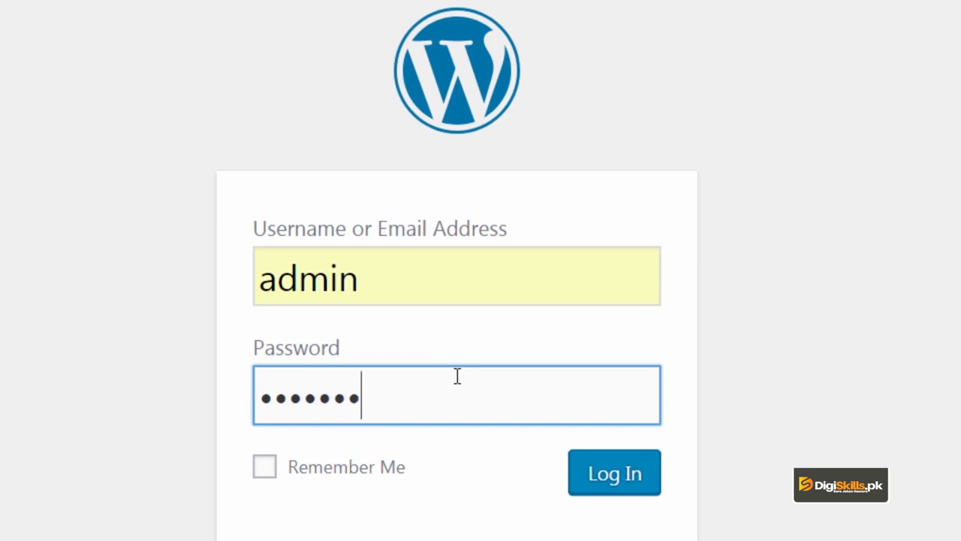
left_click(363, 467)
left_click(575, 471)
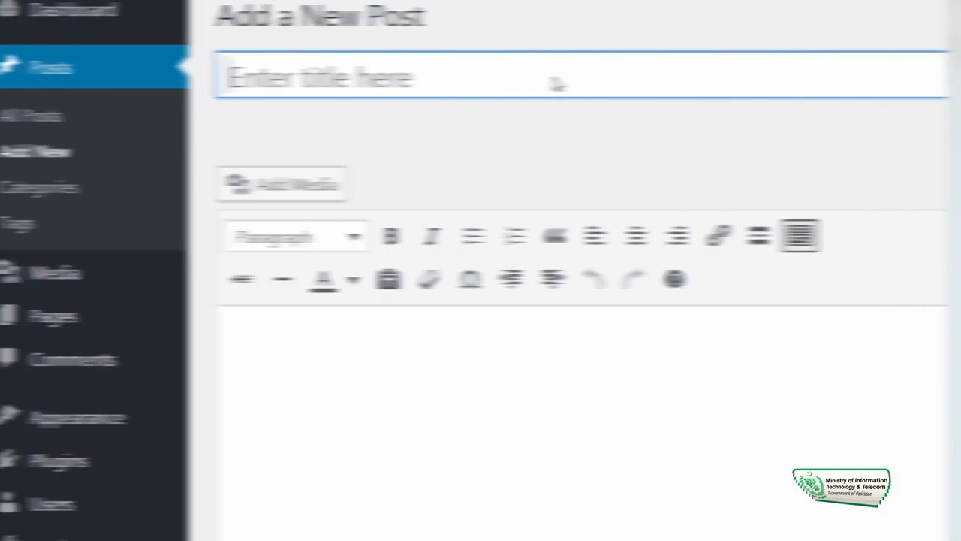
Step: Title the new post "Islamabad is a peaceful and beautiful city"
left_click(563, 83)
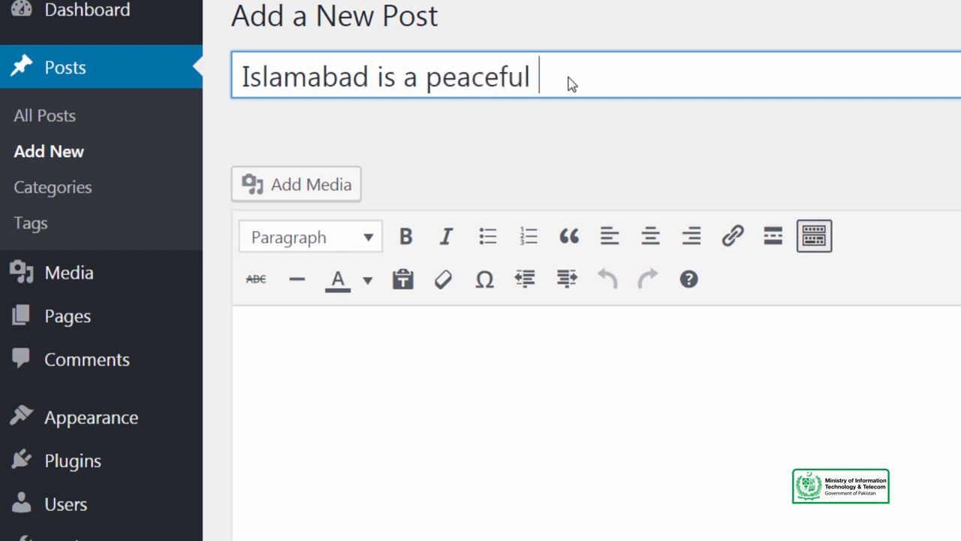
type("l city")
key("Tab")
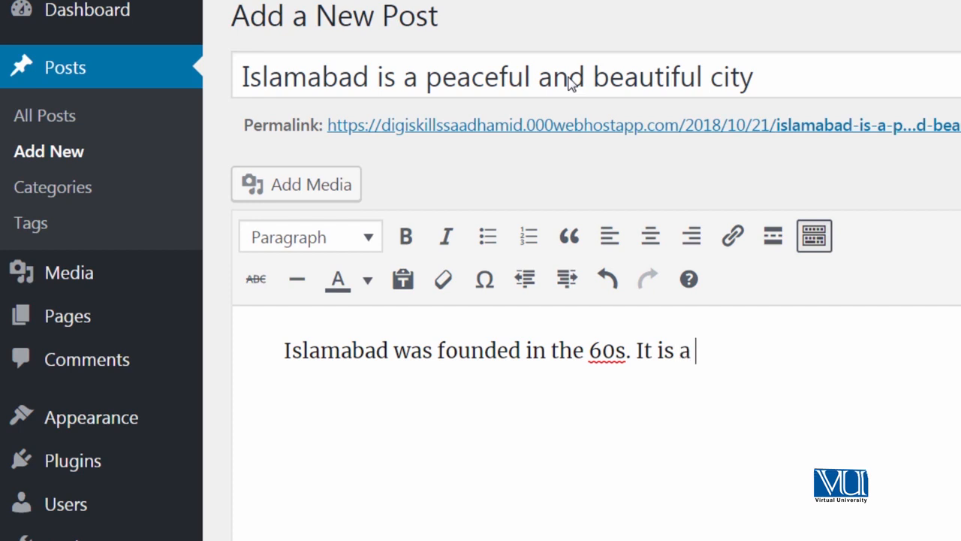
Step: Write the post body: Islamabad was founded in the 60s, is a beautiful city, Pakistan's capital, with really good weather and peaceful environment
type("beautiful city, its also the capital of the Islamic Republic of Pakistan and has")
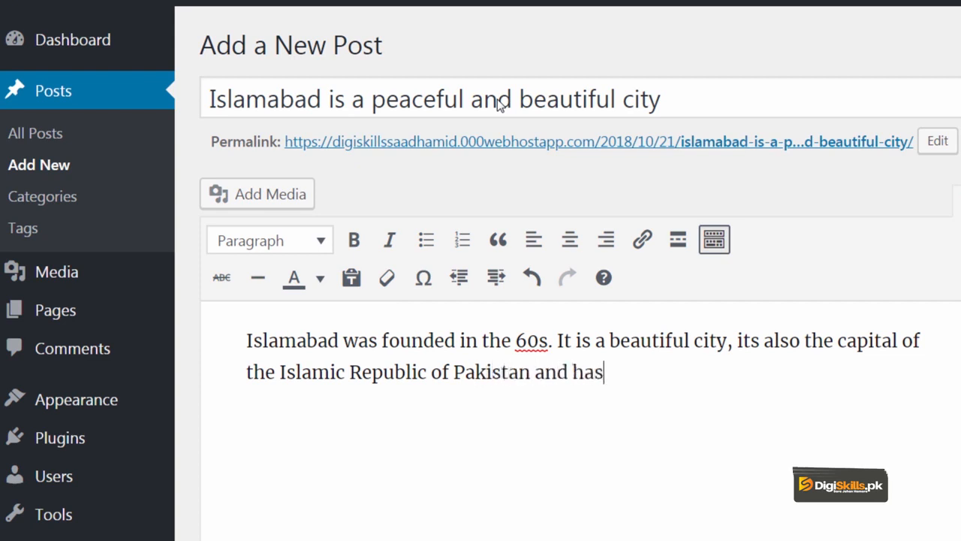
type("really good weather and peaceful")
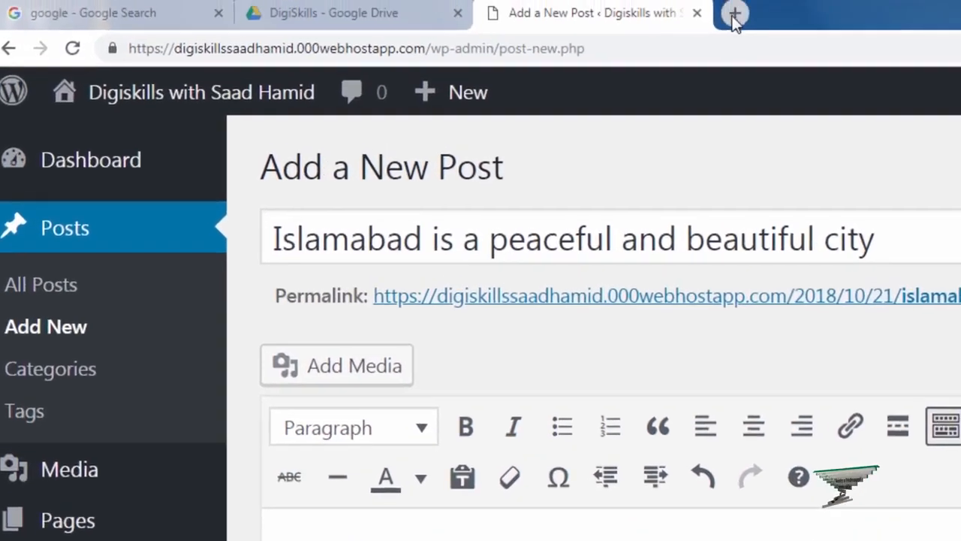
Step: Search Google for "islamabad beautiful" in a new browser tab and switch to the image results
left_click(733, 13)
type("islamabad")
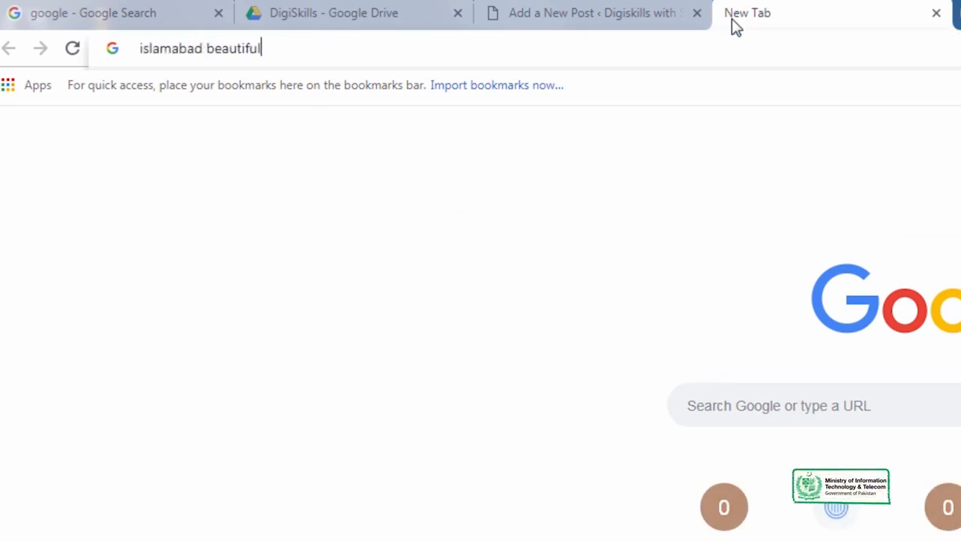
type(" beautiful")
key("Return")
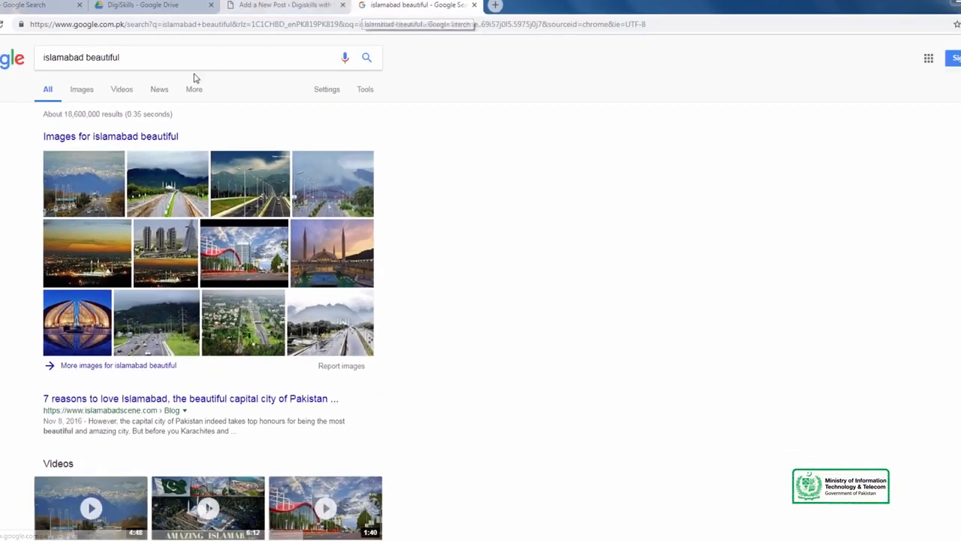
left_click(84, 93)
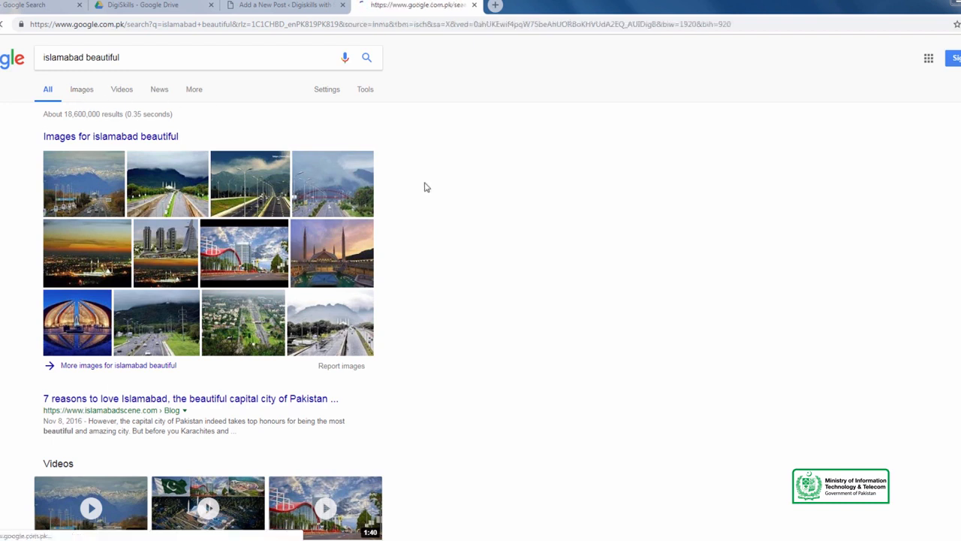
Step: Preview several Islamabad photos and open the related holidayexit.com version of the street picture with the red-roofed building
left_click(485, 198)
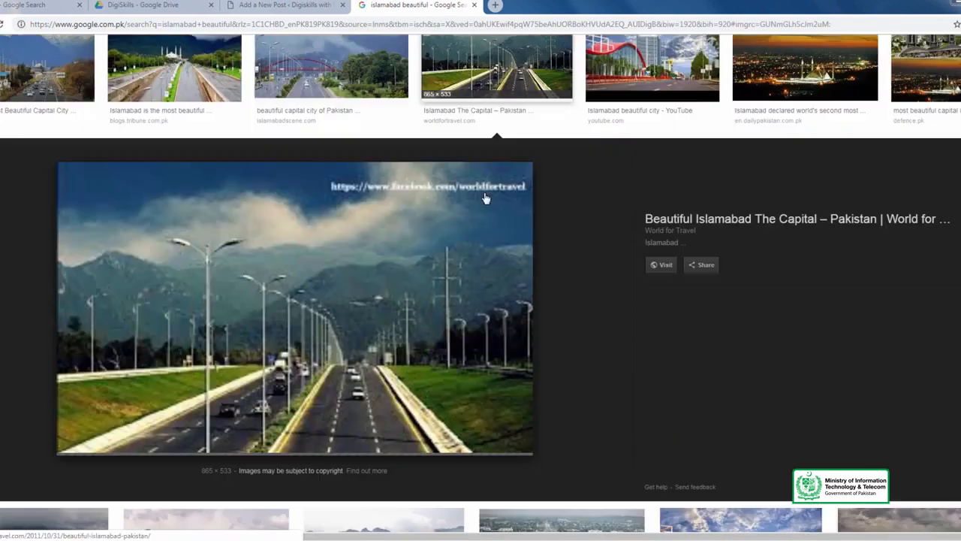
left_click(755, 79)
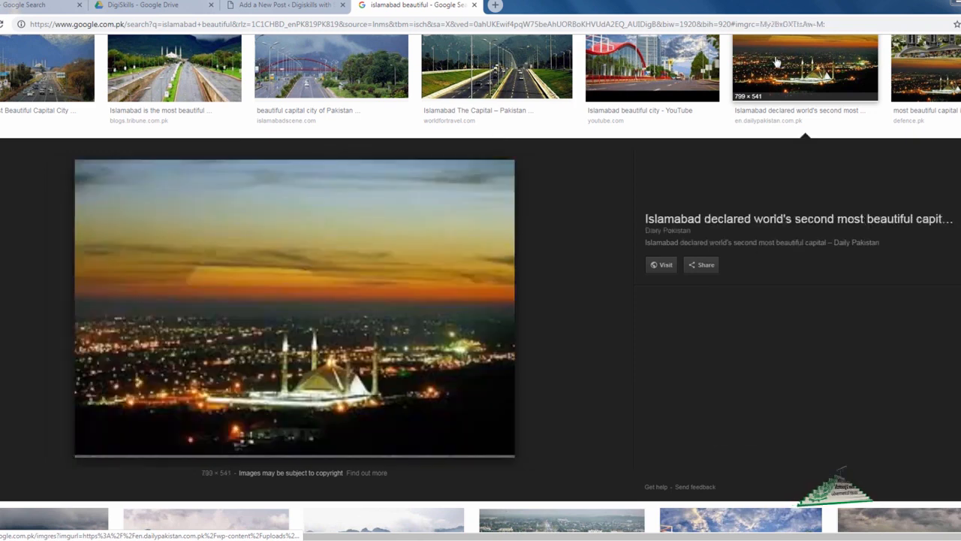
left_click(652, 60)
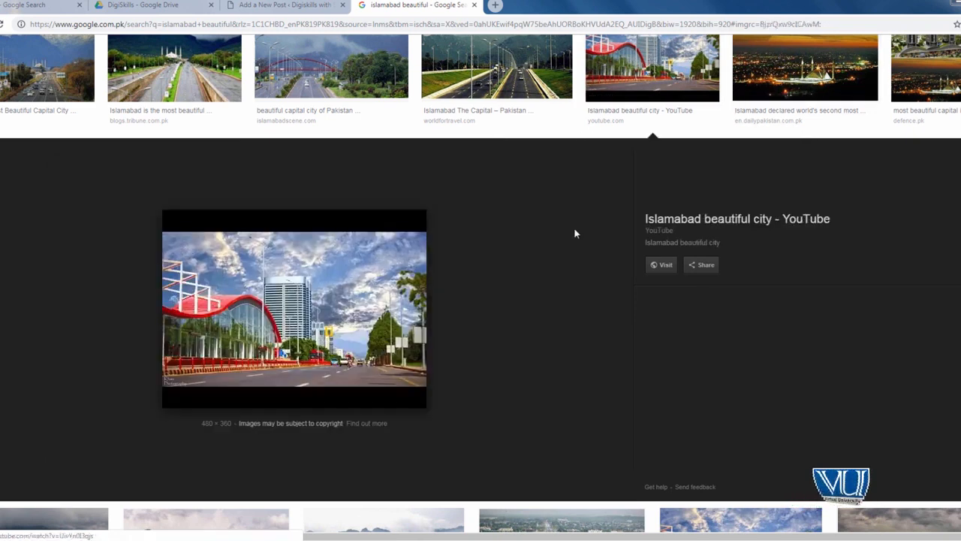
left_click(717, 331)
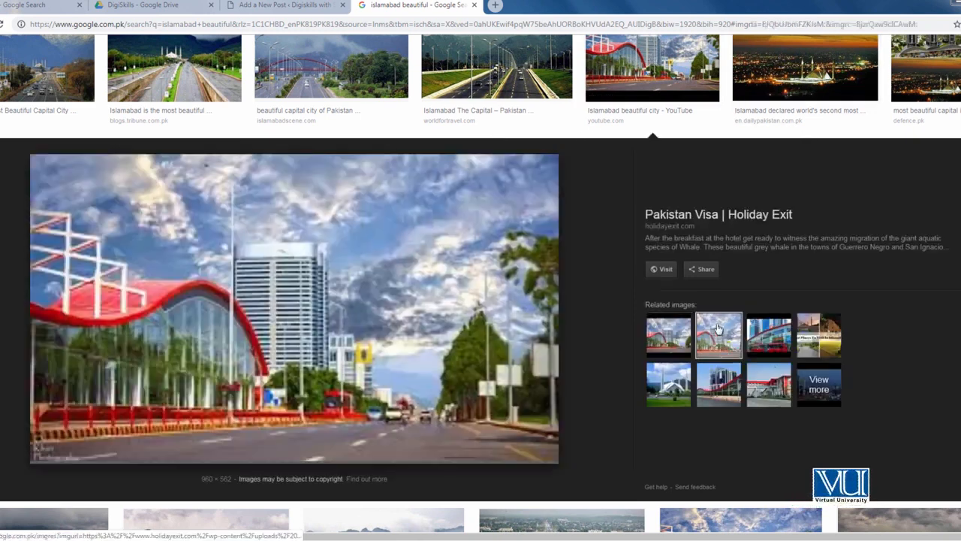
Step: Save the previewed street photo to the Desktop as a JPEG image named pakistan
right_click(341, 267)
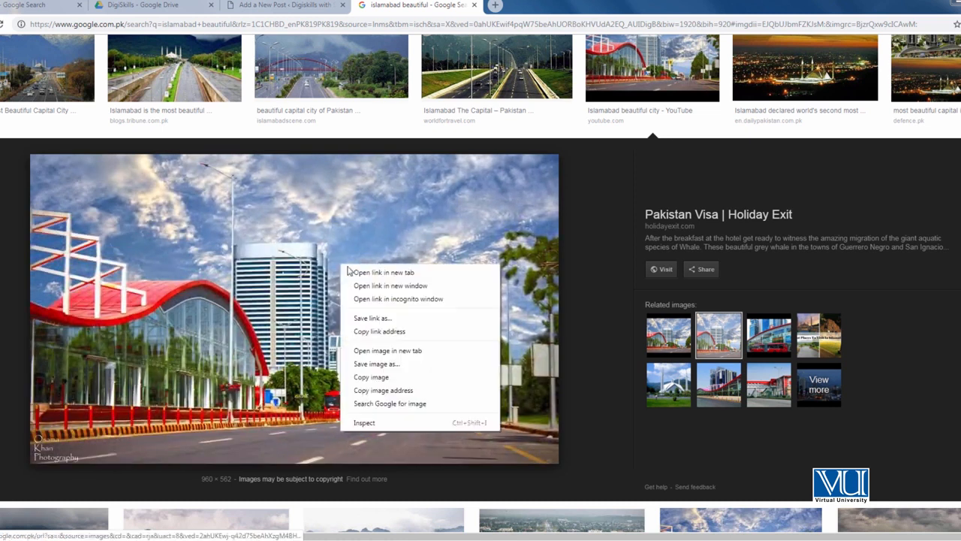
left_click(405, 364)
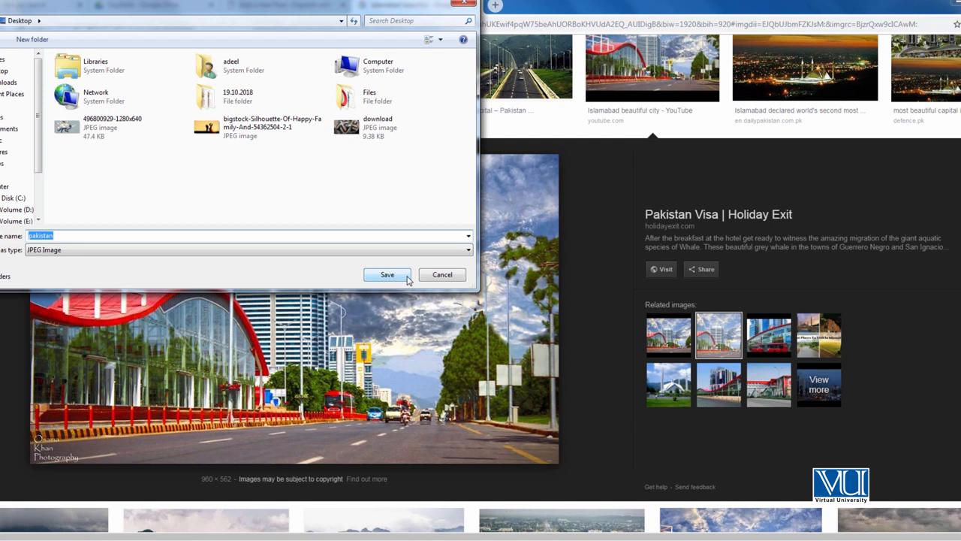
left_click(11, 71)
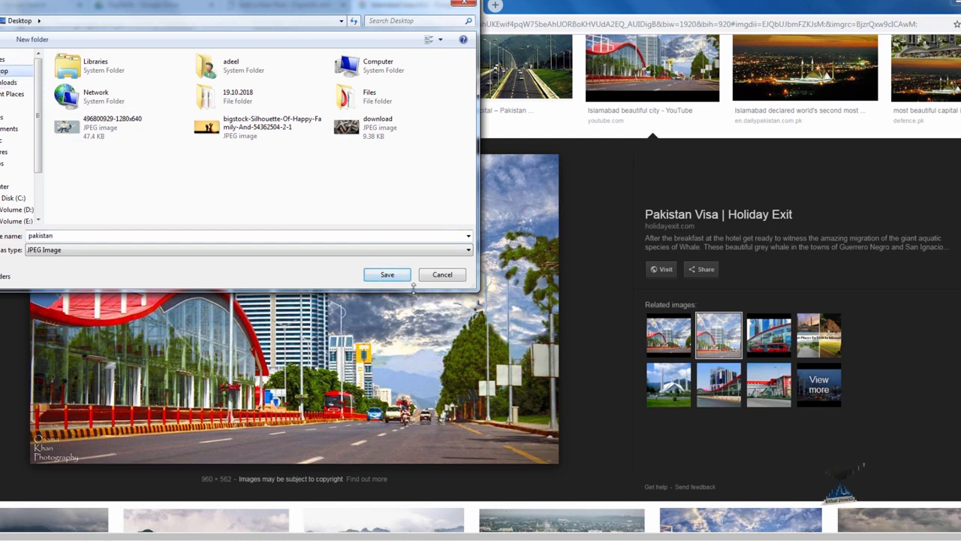
left_click(387, 274)
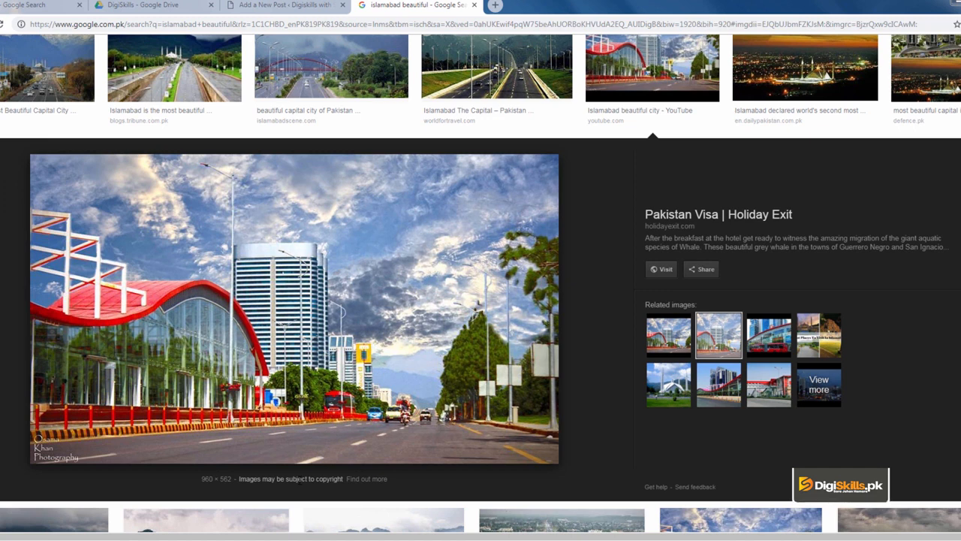
Step: Return to the WordPress post, upload the pakistan JPEG from the Desktop and set it as the featured image
left_click(309, 7)
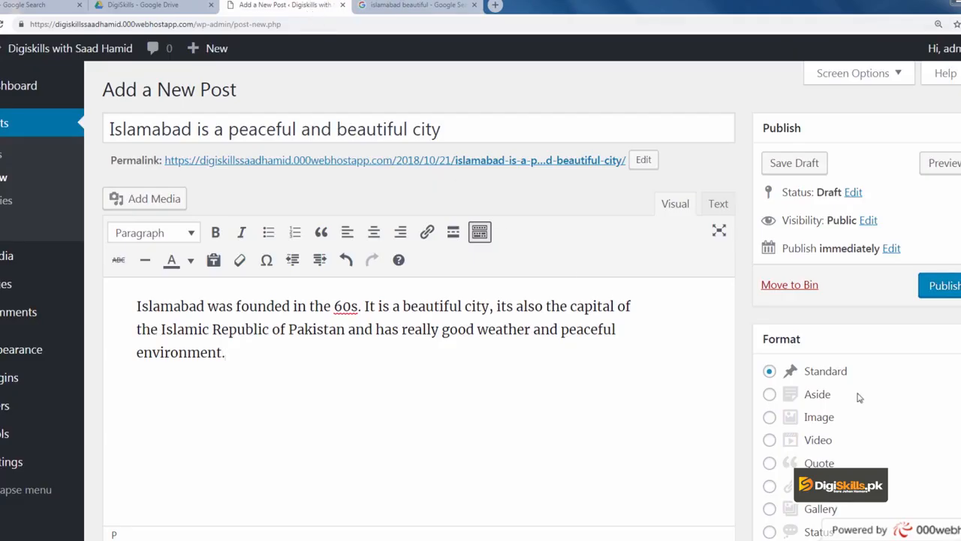
scroll(860, 398, "down", 6)
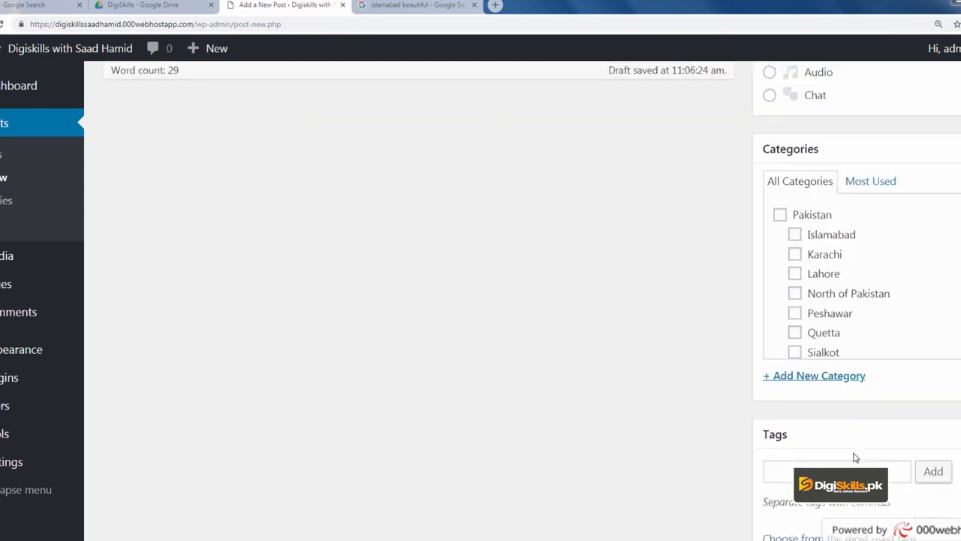
scroll(854, 457, "down", 2)
left_click(832, 351)
left_click(815, 504)
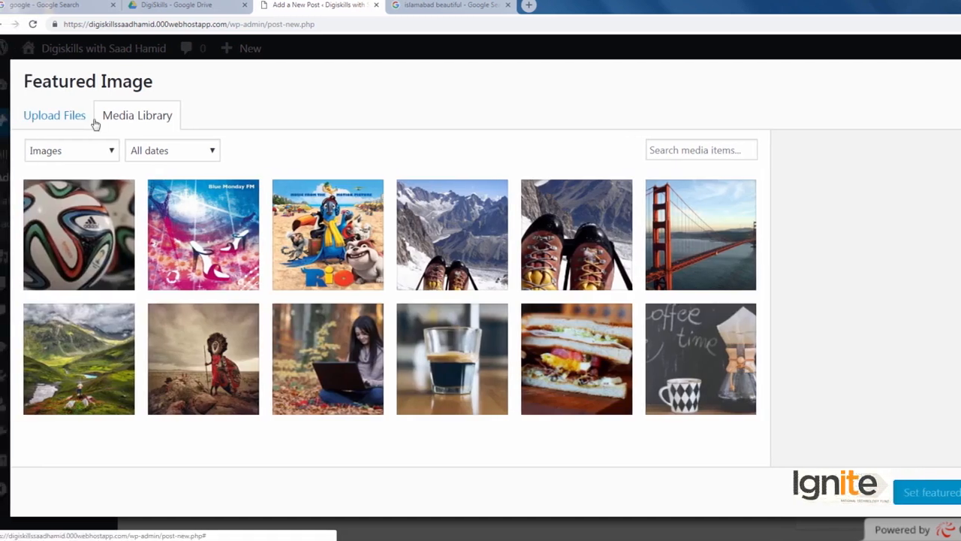
left_click(63, 120)
left_click(524, 311)
left_click(122, 169)
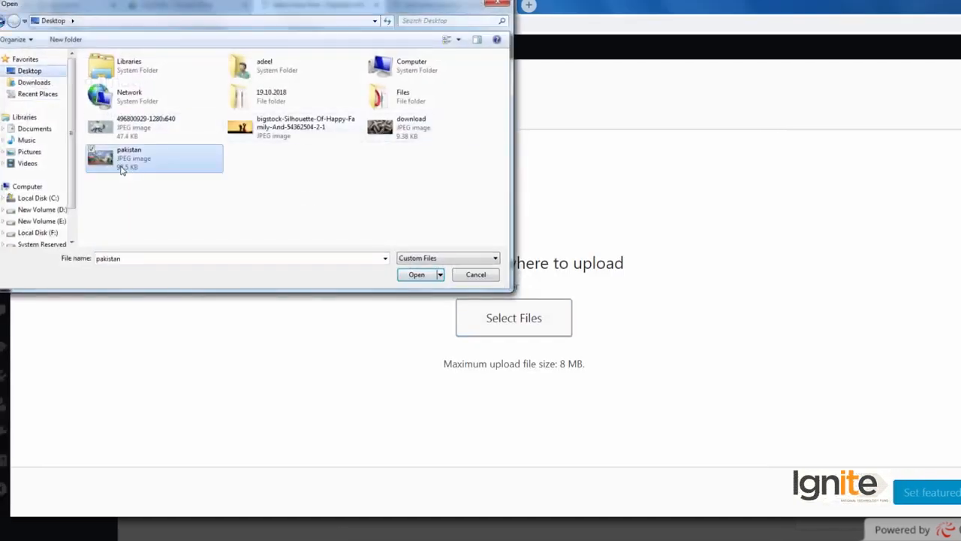
left_click(413, 277)
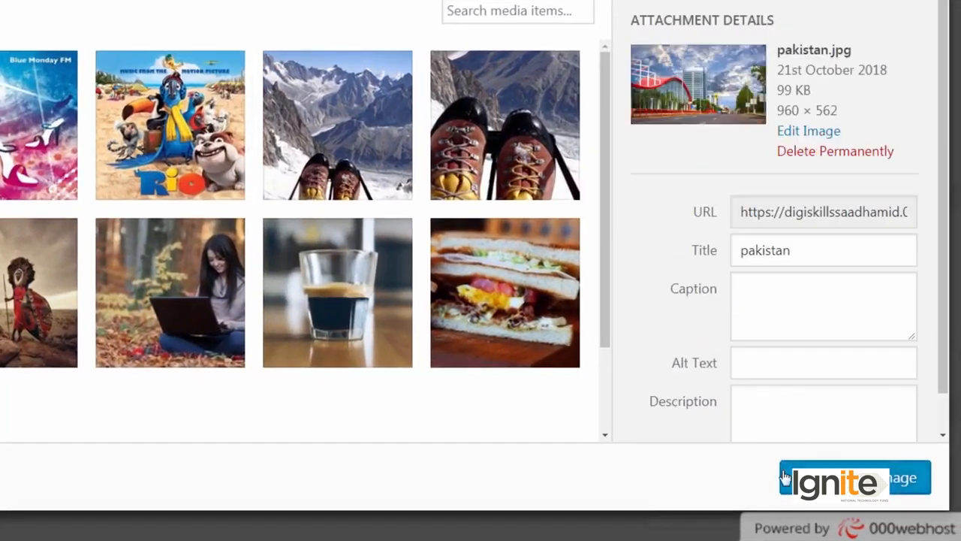
left_click(783, 477)
Step: Assign the Islamabad category to the post and publish it
scroll(365, 313, "up", 5)
scroll(365, 313, "down", 5)
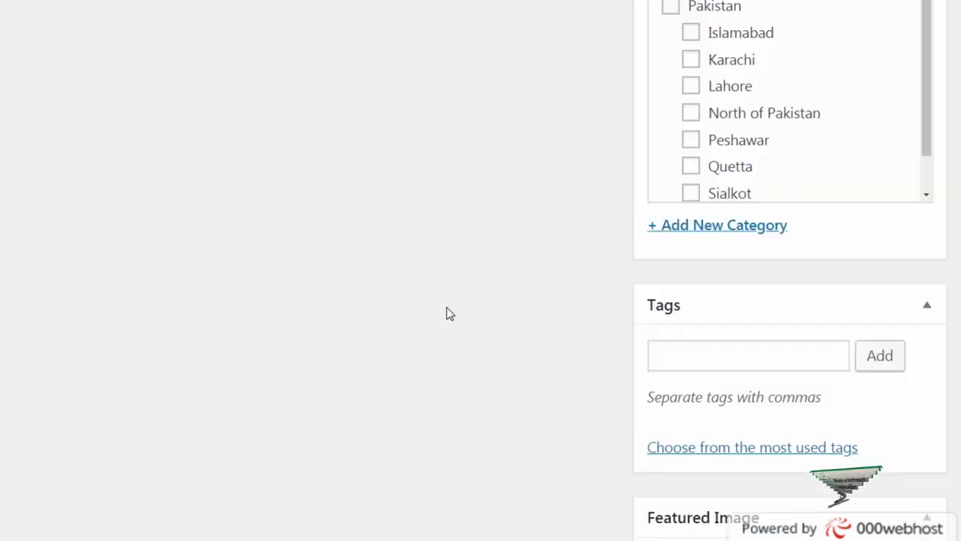
scroll(634, 420, "down", 4)
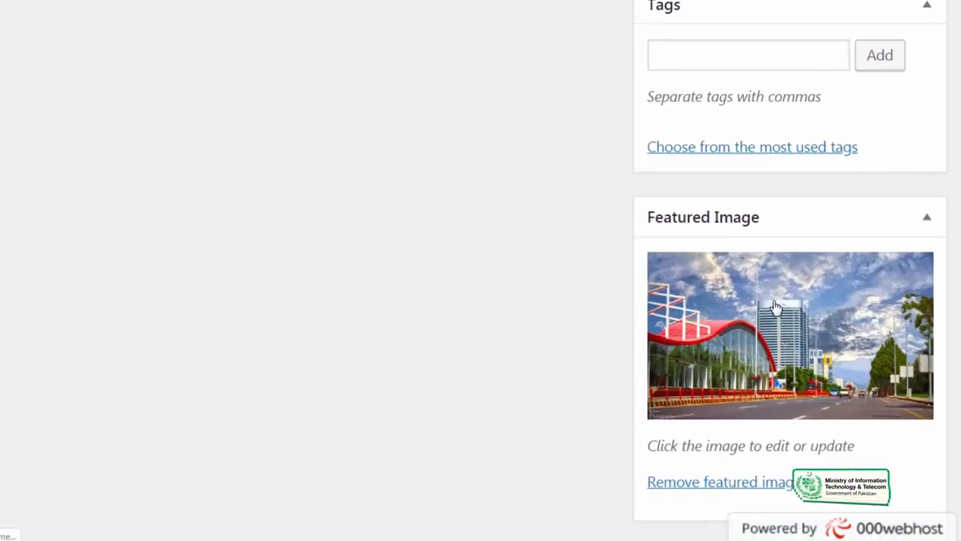
scroll(653, 101, "up", 5)
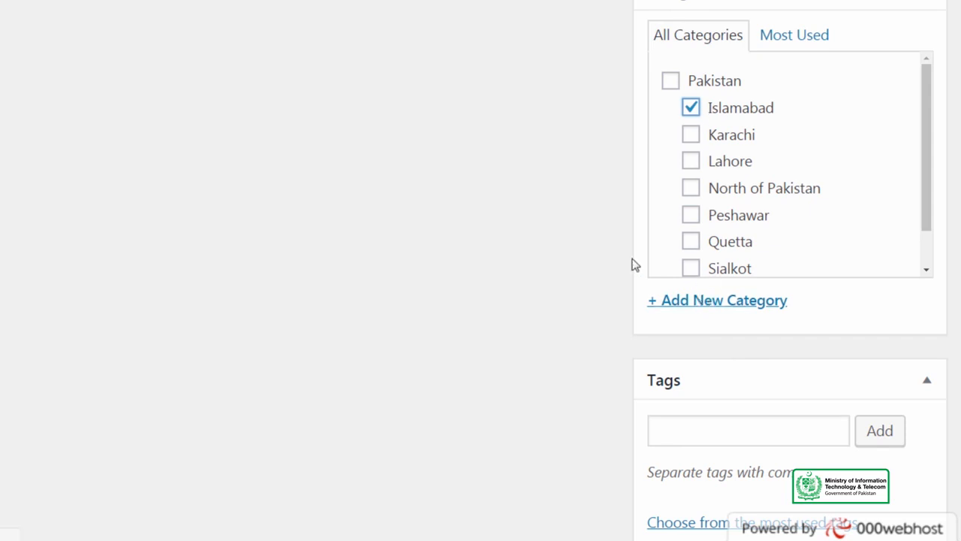
scroll(635, 264, "down", 2)
scroll(632, 259, "up", 10)
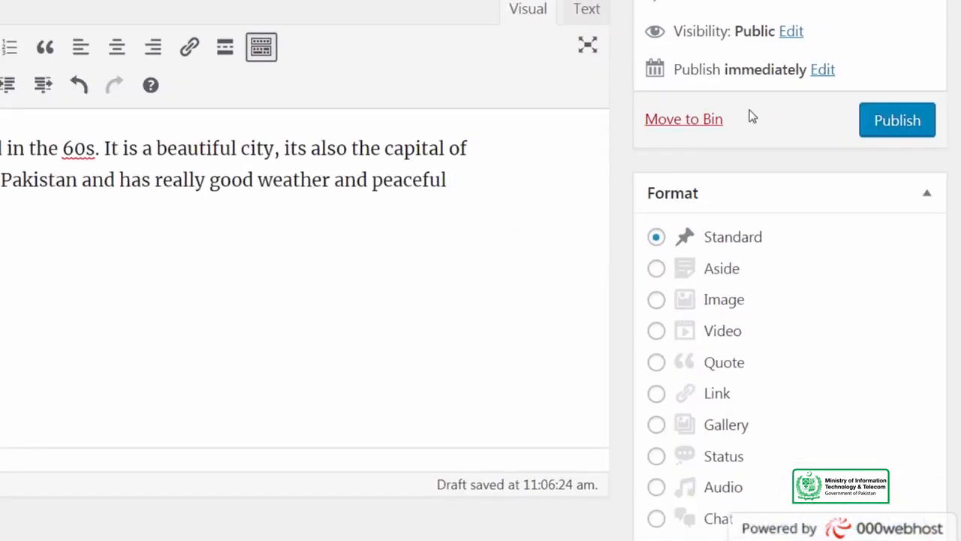
left_click(881, 128)
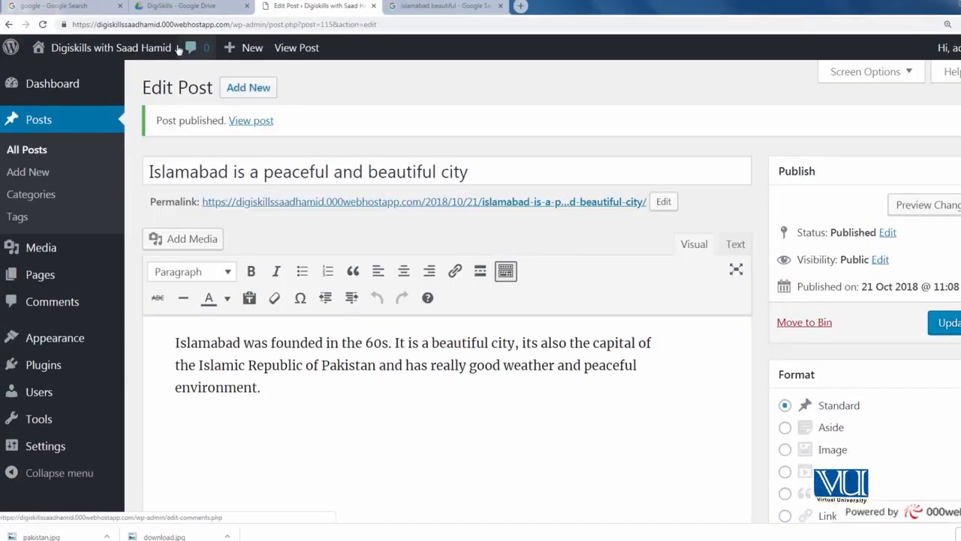
Step: Open the live site in a new browser tab and look through it for the published post
right_click(172, 47)
left_click(217, 58)
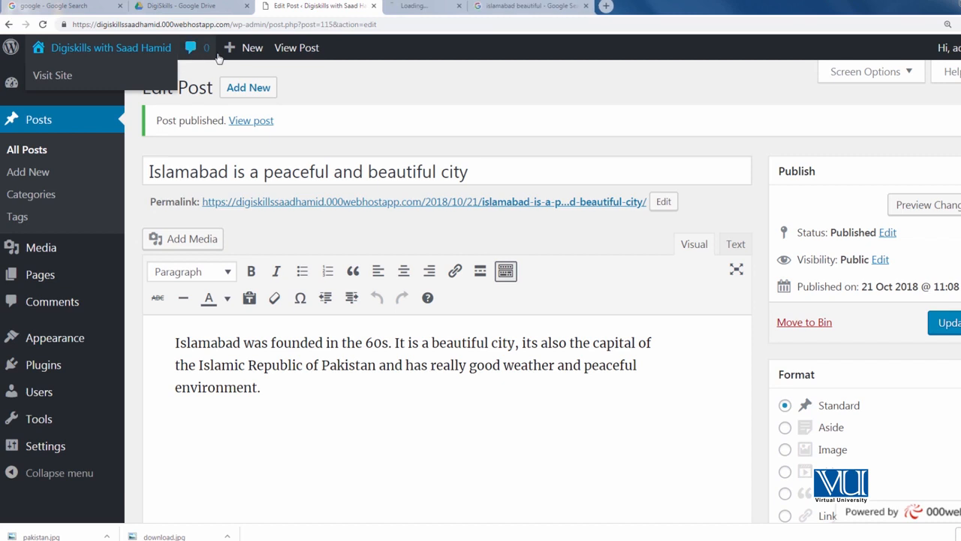
left_click(427, 6)
scroll(348, 224, "down", 7)
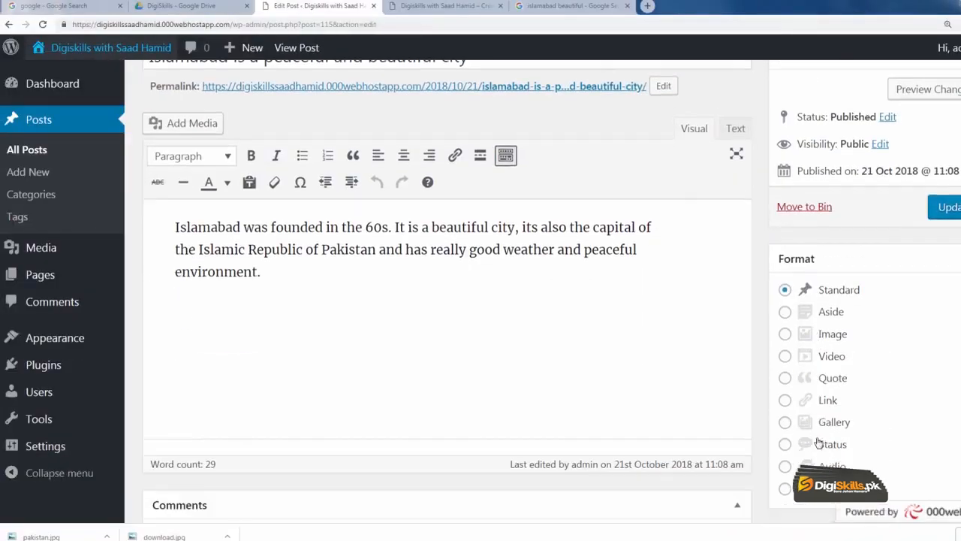
Step: Add the tags city, beautiful, capital, pakistan and islamabad to the Islamabad post
scroll(819, 443, "down", 8)
left_click(849, 300)
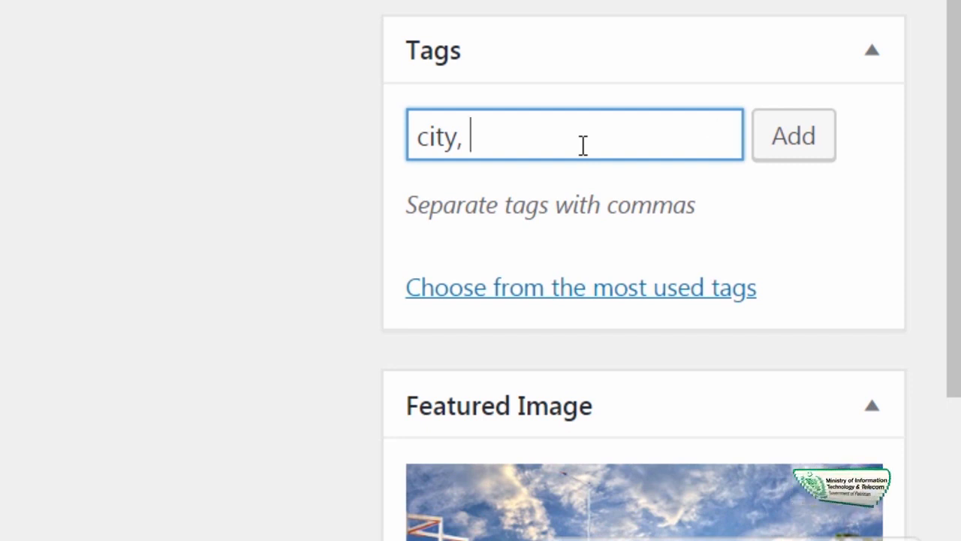
type("beautiful, capital,")
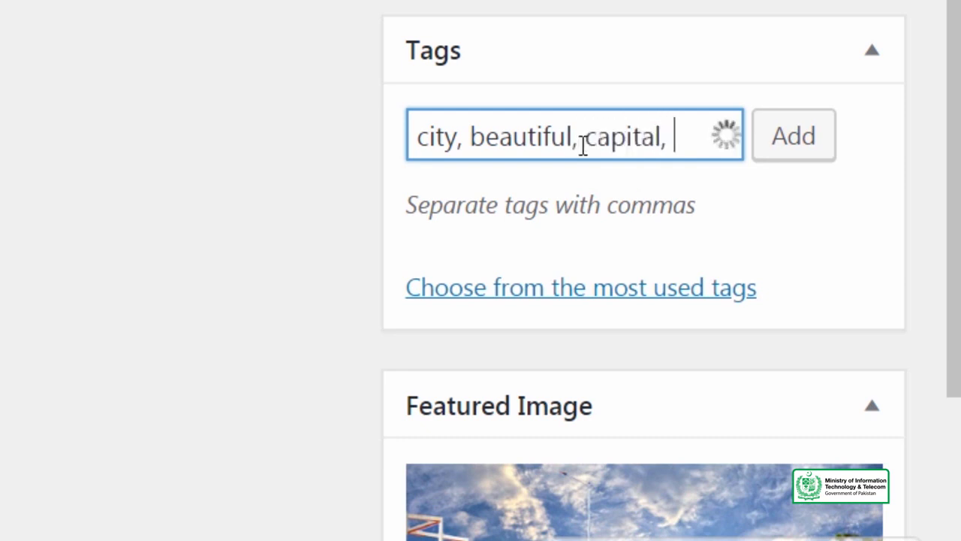
type("istan, islamabad")
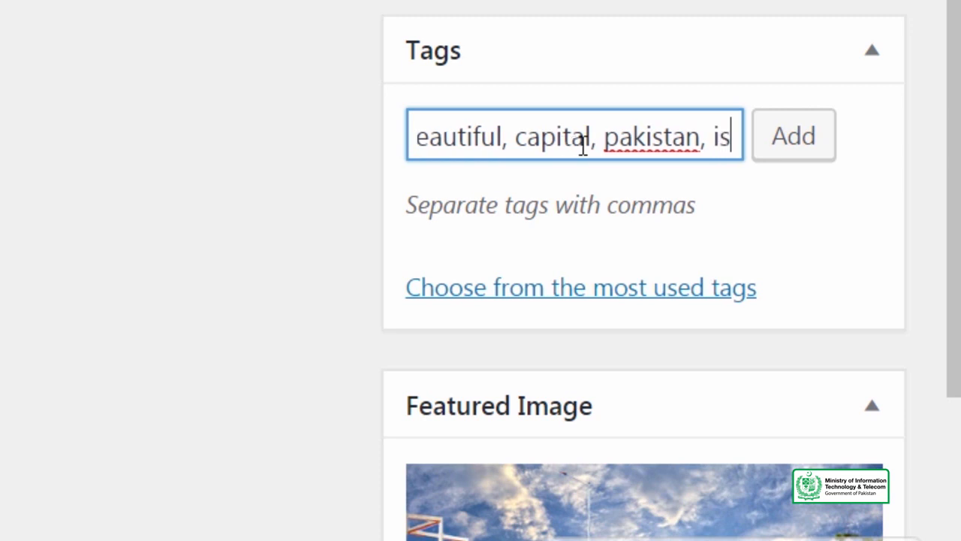
left_click(819, 152)
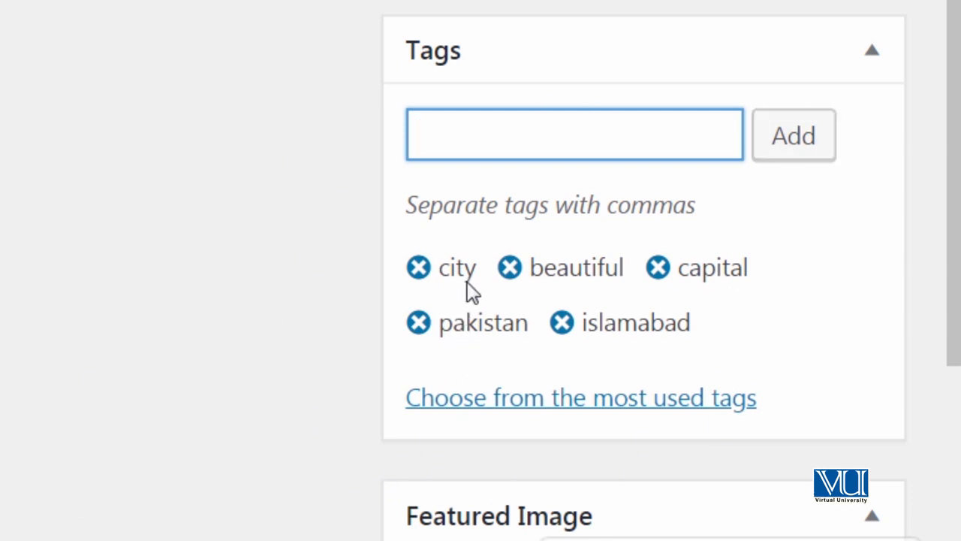
Step: Remove the beautiful tag from the post and update the published post
left_click(509, 268)
scroll(240, 368, "up", 5)
scroll(238, 361, "up", 5)
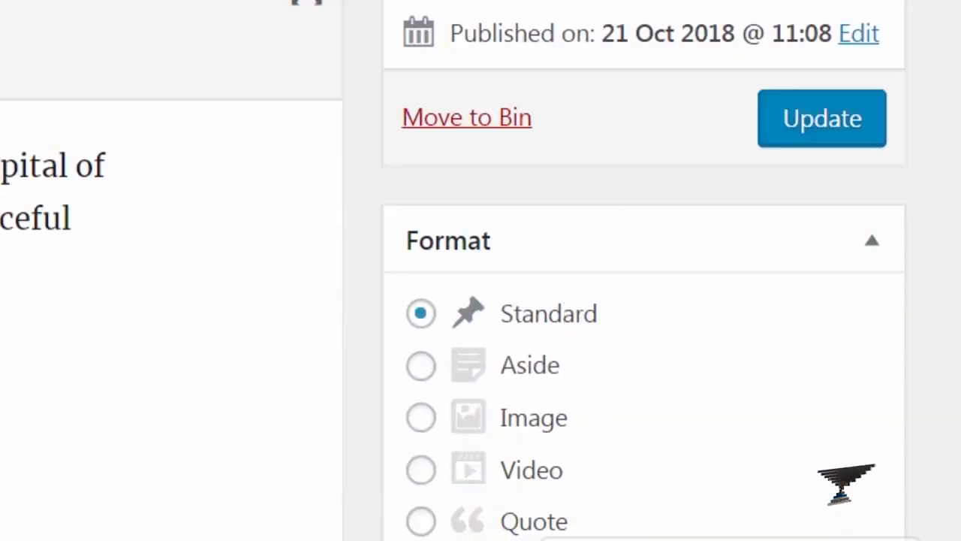
left_click(811, 120)
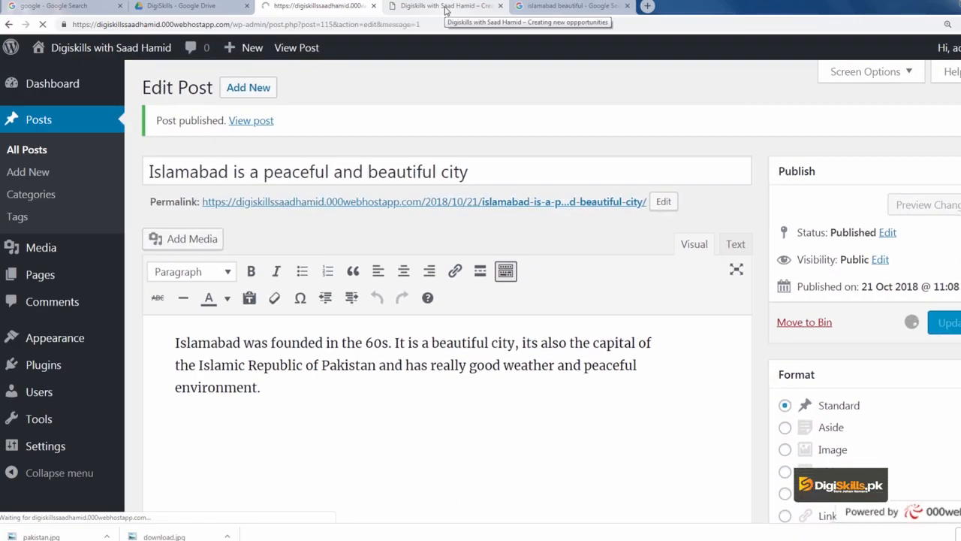
Step: Switch to the live site's browser tab, reload it and check the tags listed beside the Islamabad post
left_click(445, 9)
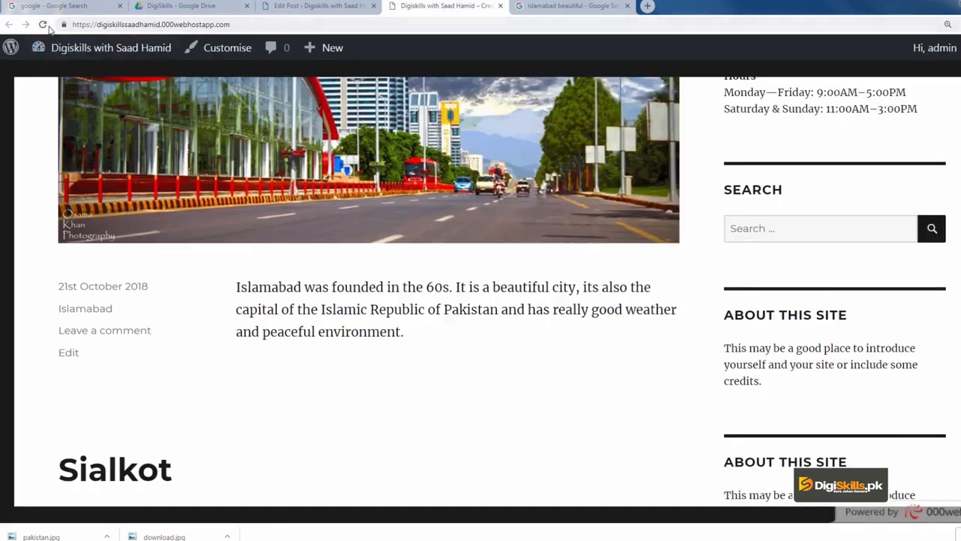
scroll(333, 251, "down", 2)
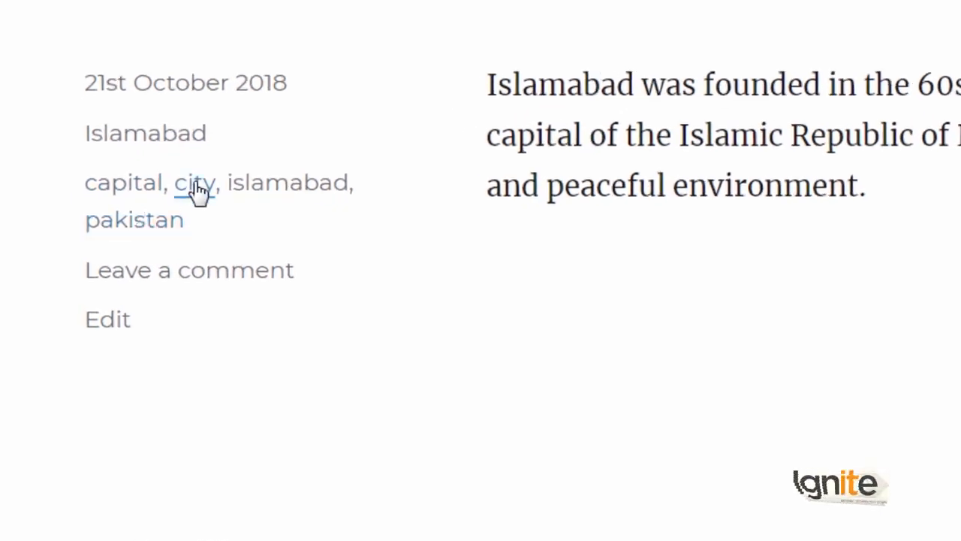
scroll(627, 190, "up", 10)
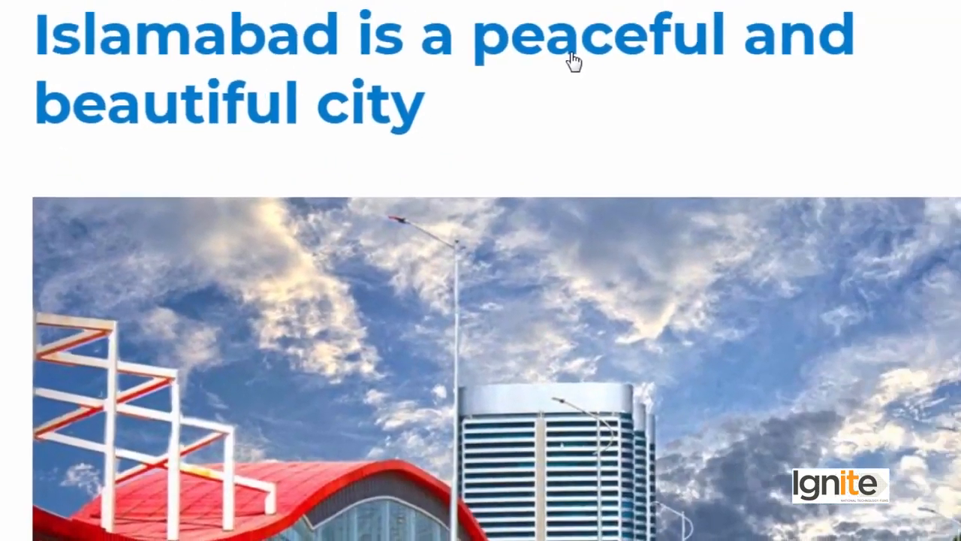
Step: Try to open the post's own page from its title, Islamabad is a peaceful and beautiful city
left_click(572, 60)
scroll(507, 186, "down", 4)
scroll(507, 187, "up", 3)
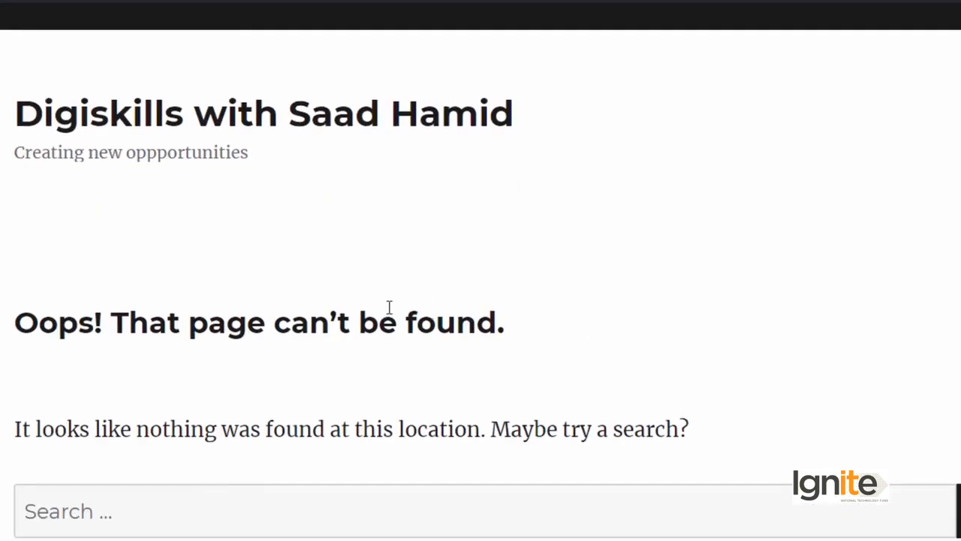
scroll(437, 307, "up", 2)
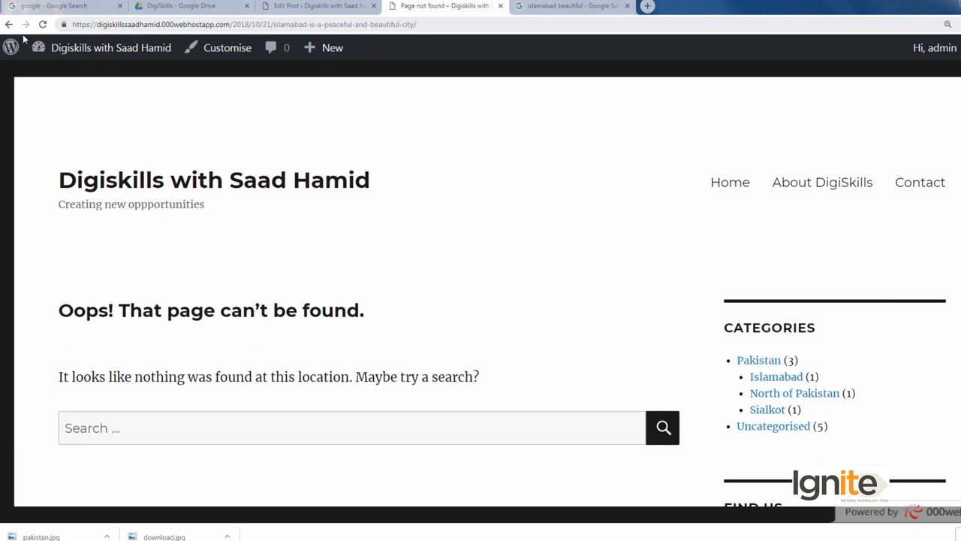